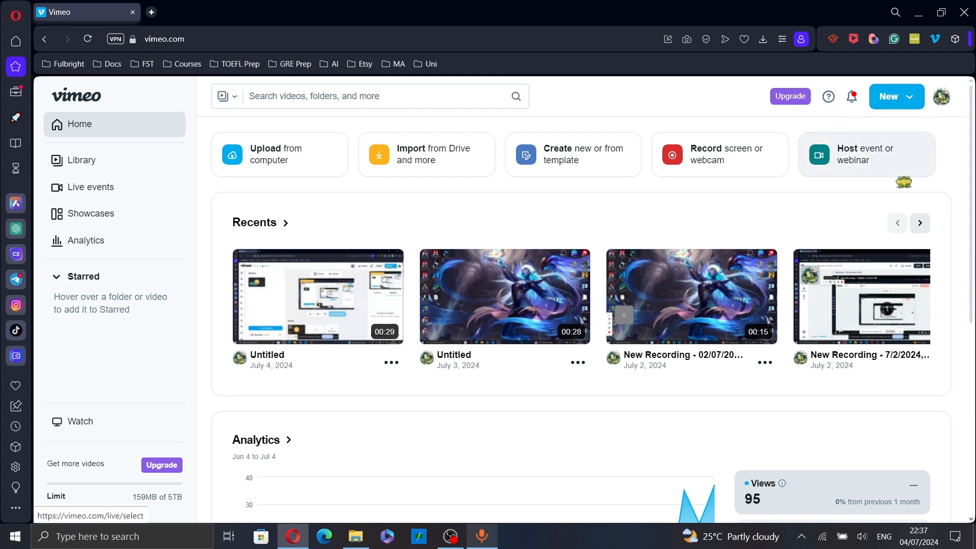
- Start hosting a new live event broadcast from the recommended event types, with the broadcast method set to Stream through your browser
left_click(911, 96)
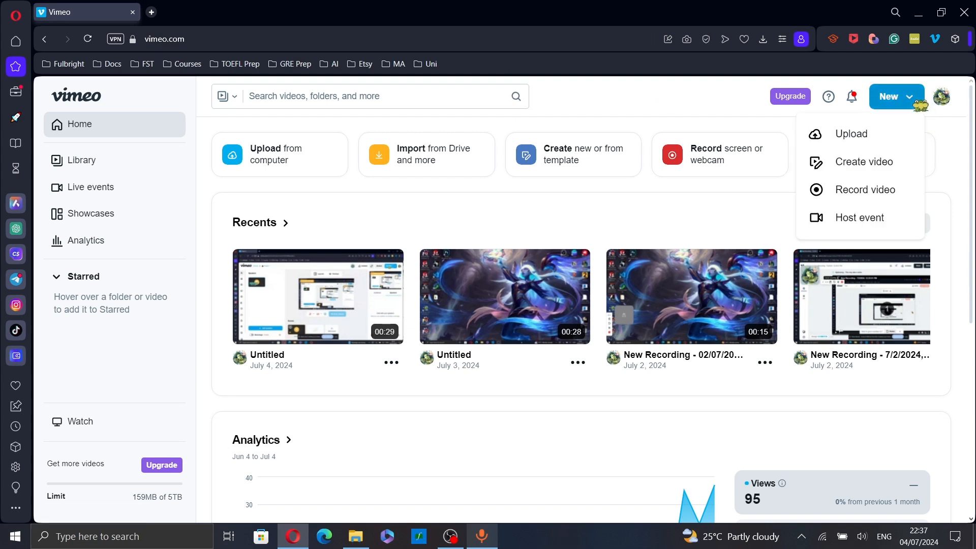
left_click(842, 222)
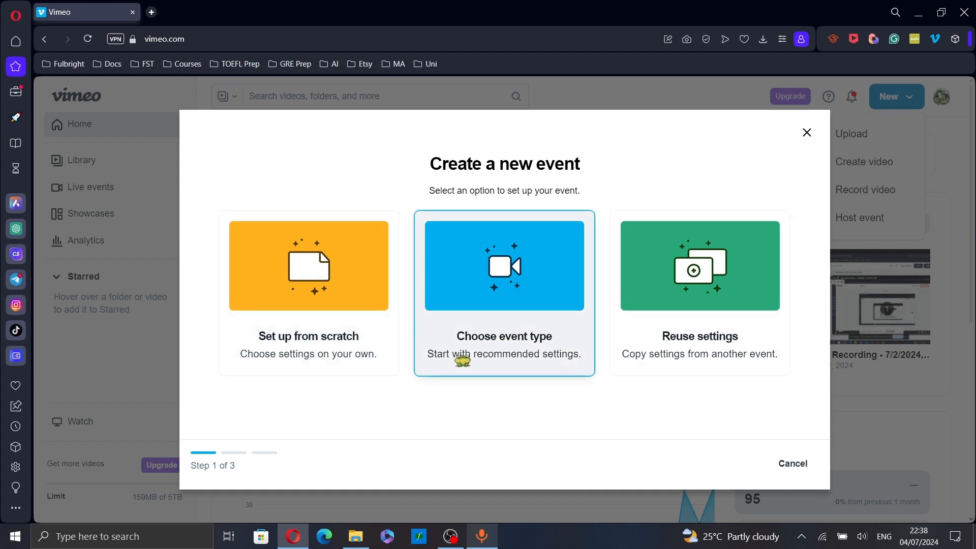
left_click(516, 301)
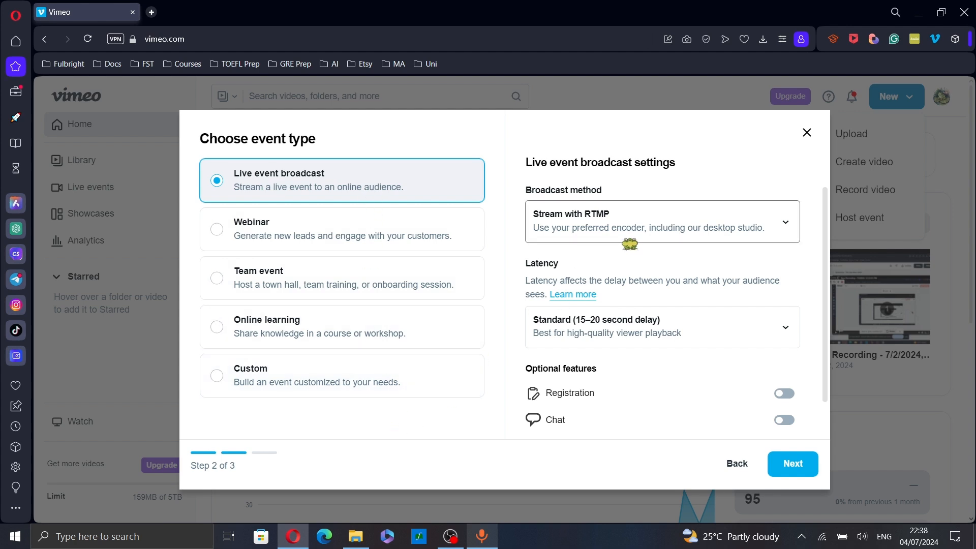
left_click(718, 235)
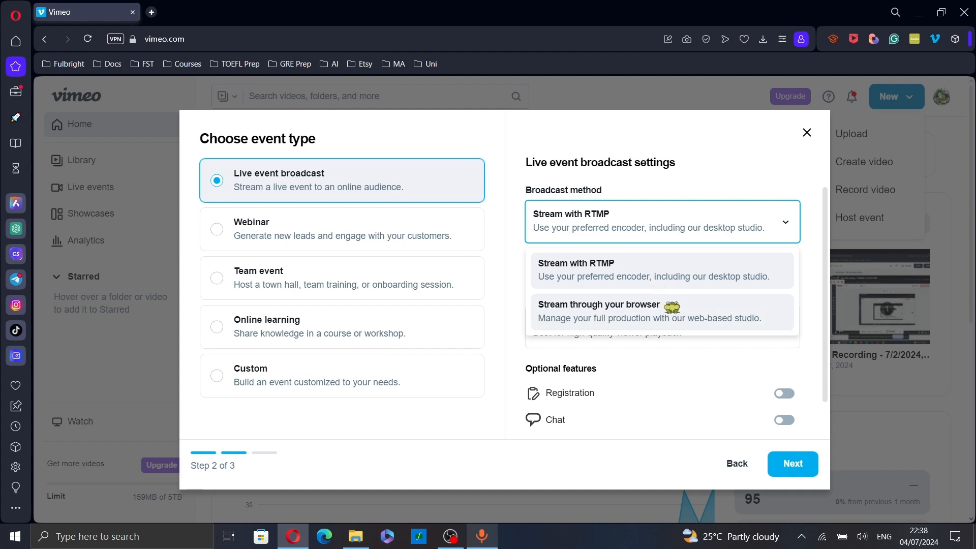
left_click(671, 306)
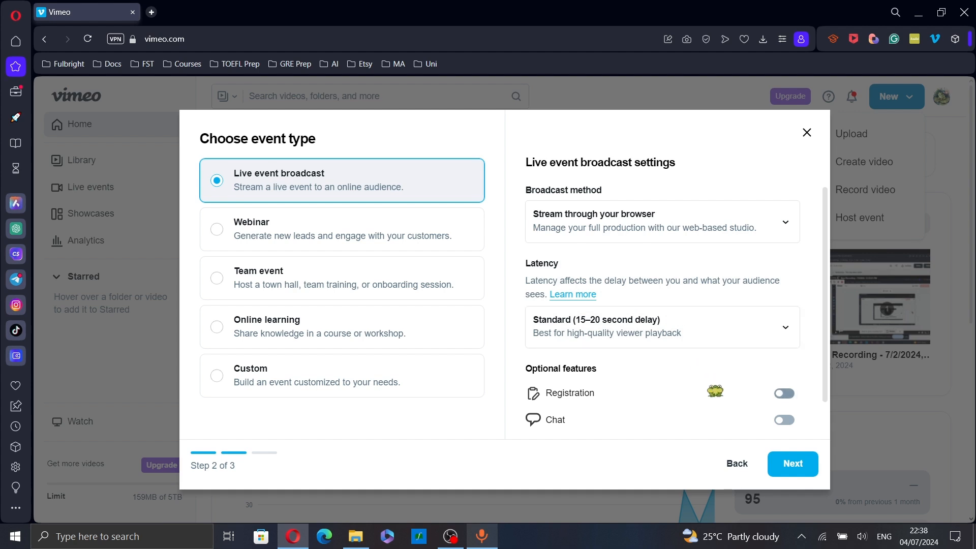
- Enable Registration, Chat and Automatic closed captions for the broadcast and proceed to the event details
scroll(777, 392, "down", 1)
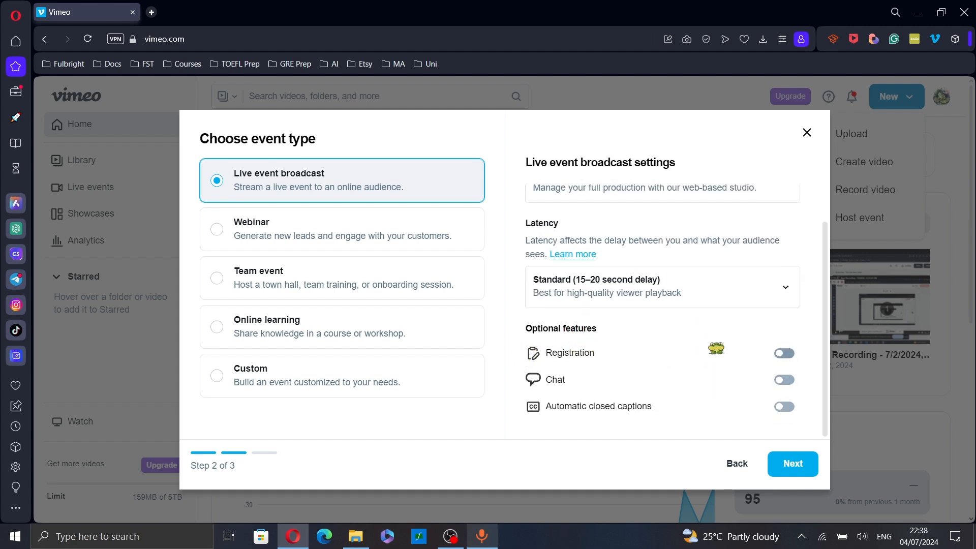
left_click(785, 380)
left_click(785, 408)
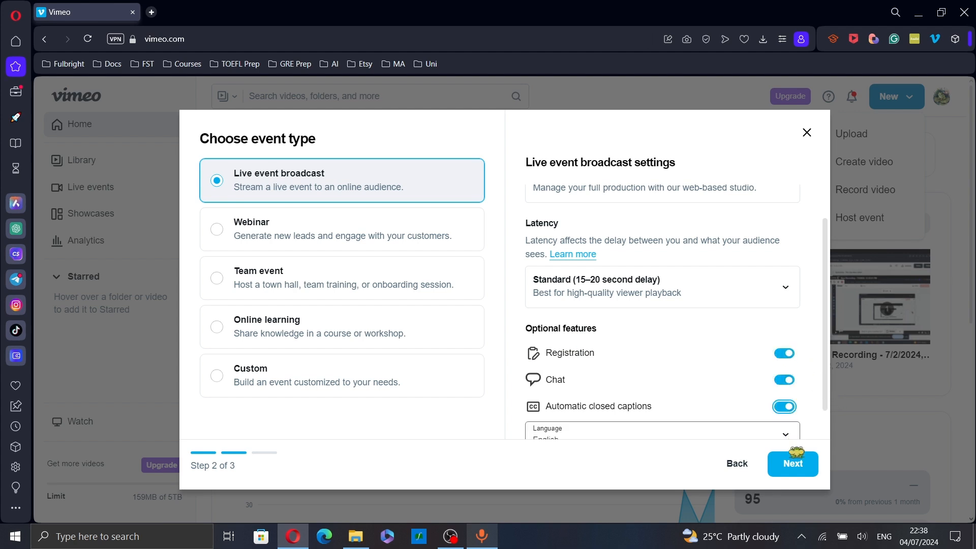
left_click(793, 463)
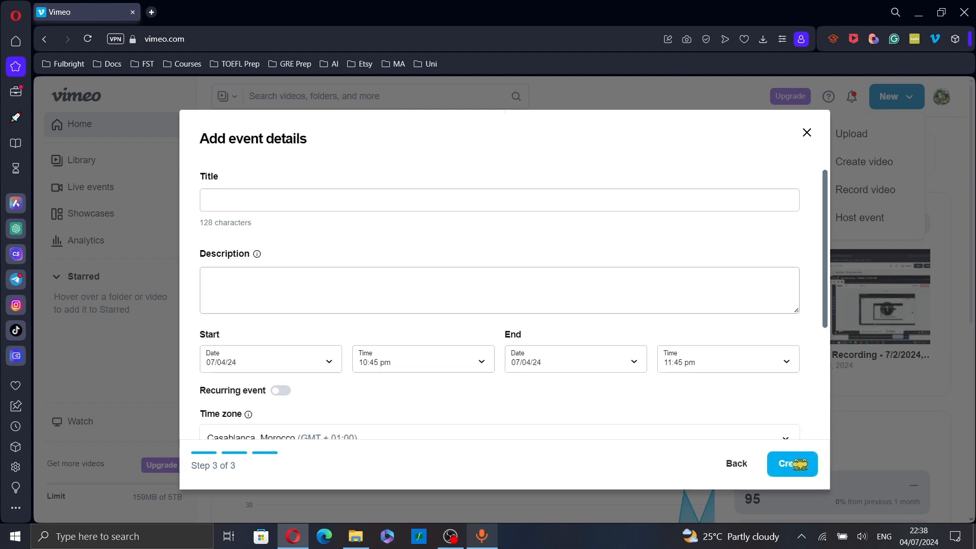
- Title the event "First event", keep link privacy Public and embed privacy Anywhere, and create the event
left_click(386, 205)
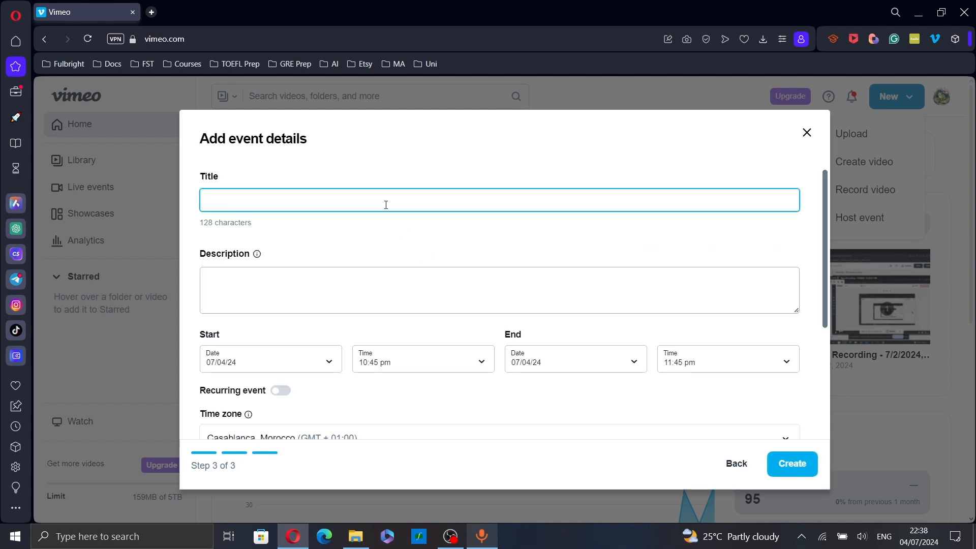
type("First event")
scroll(382, 299, "down", 2)
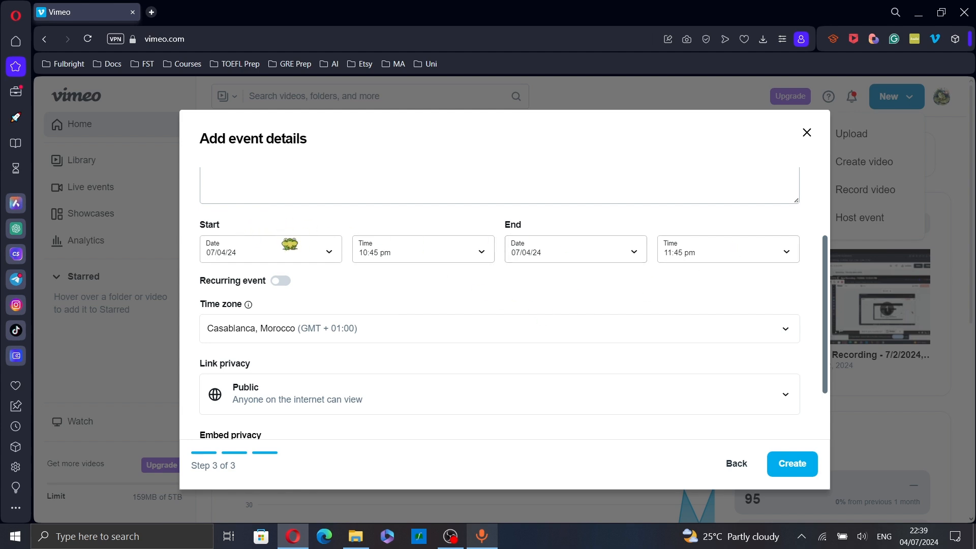
scroll(366, 328, "down", 2)
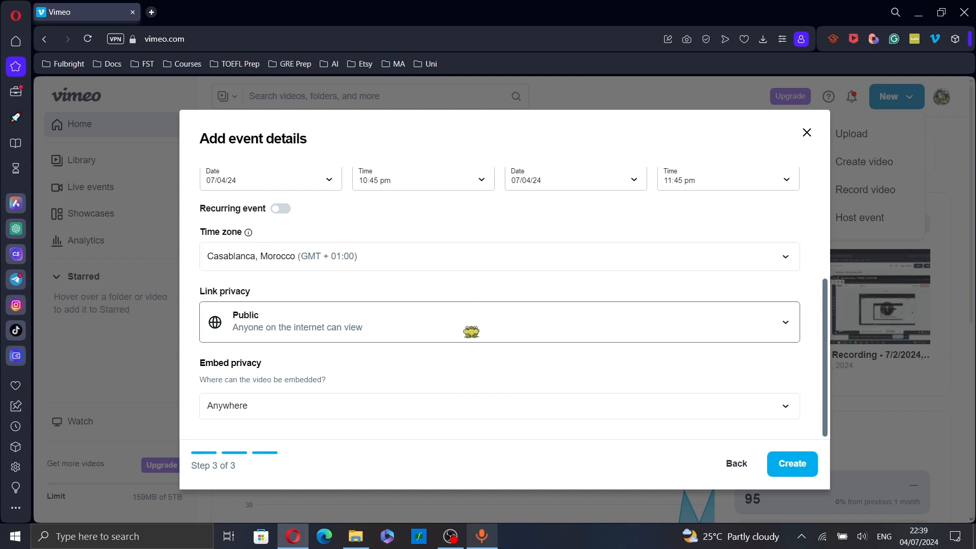
left_click(472, 332)
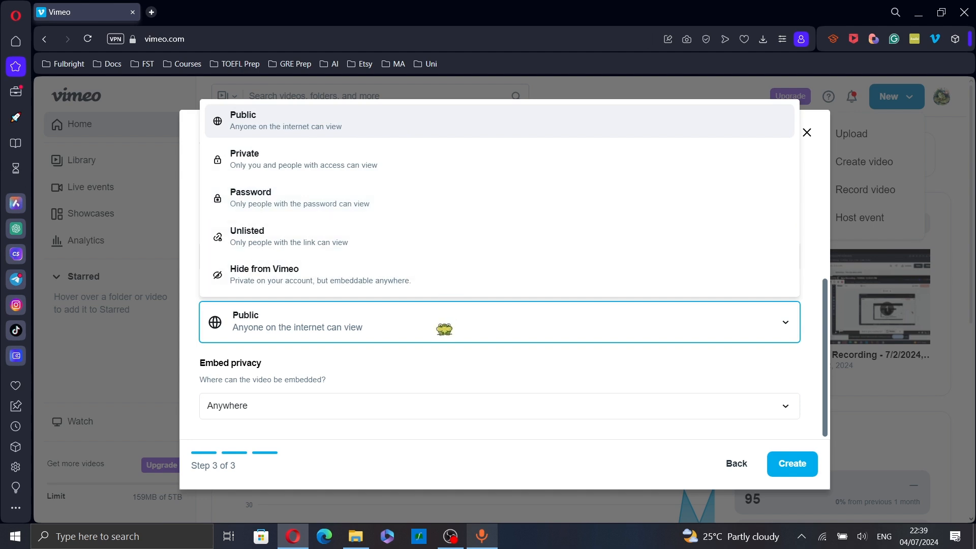
left_click(441, 364)
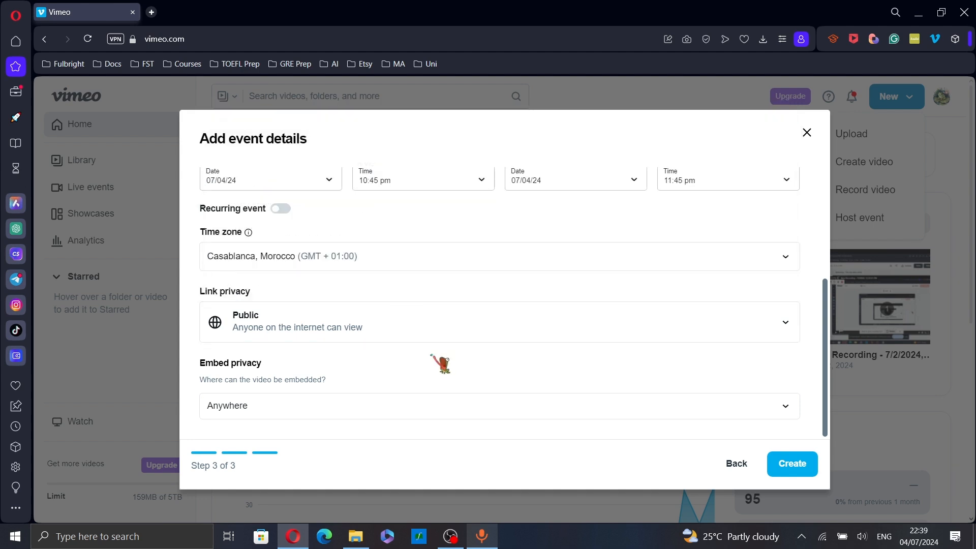
left_click(358, 404)
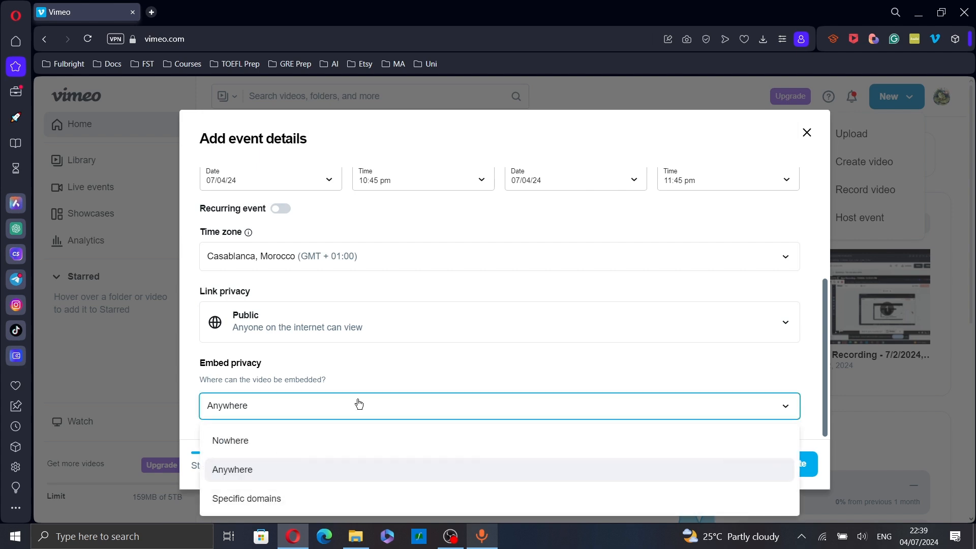
left_click(318, 408)
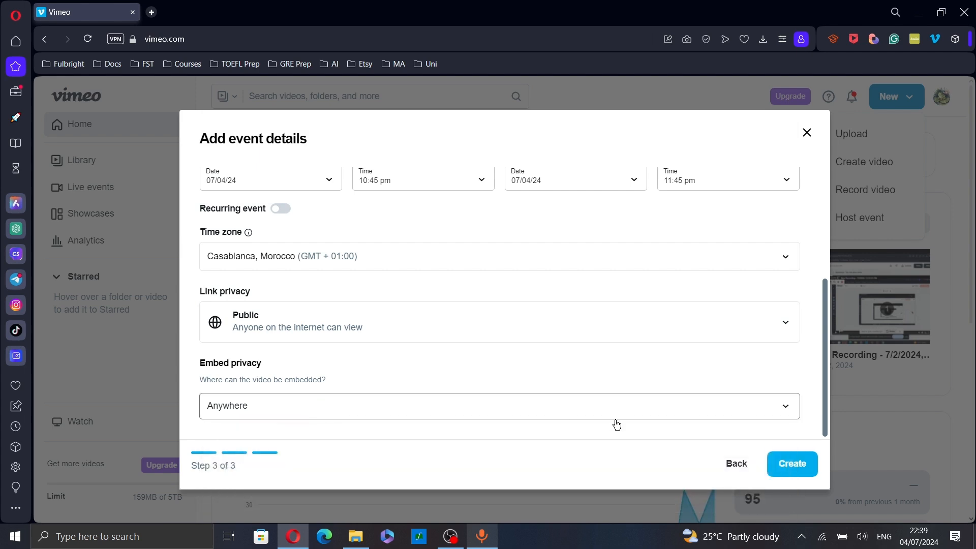
left_click(796, 469)
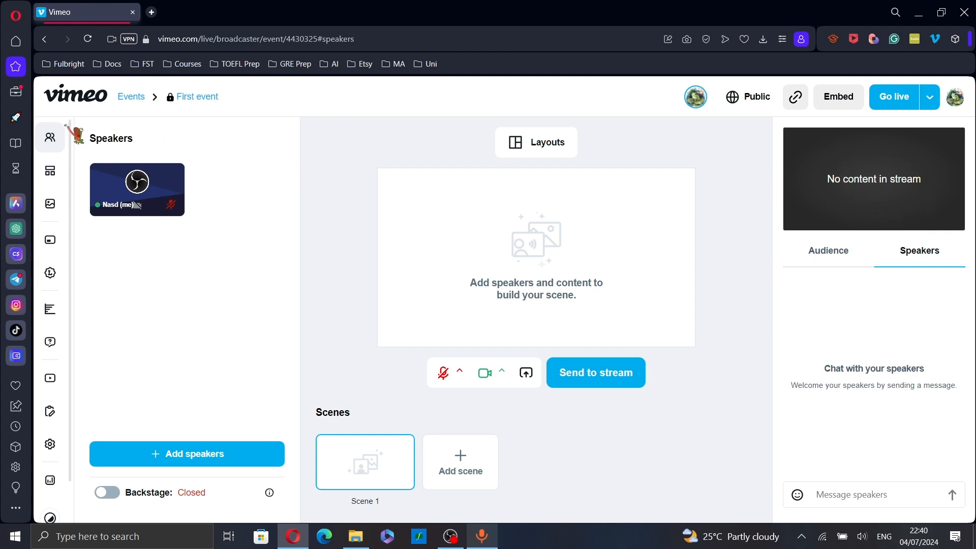
- Look through the event studio's templates, media, lower thirds, polls, Q&A, player, registration and settings sections
left_click(50, 170)
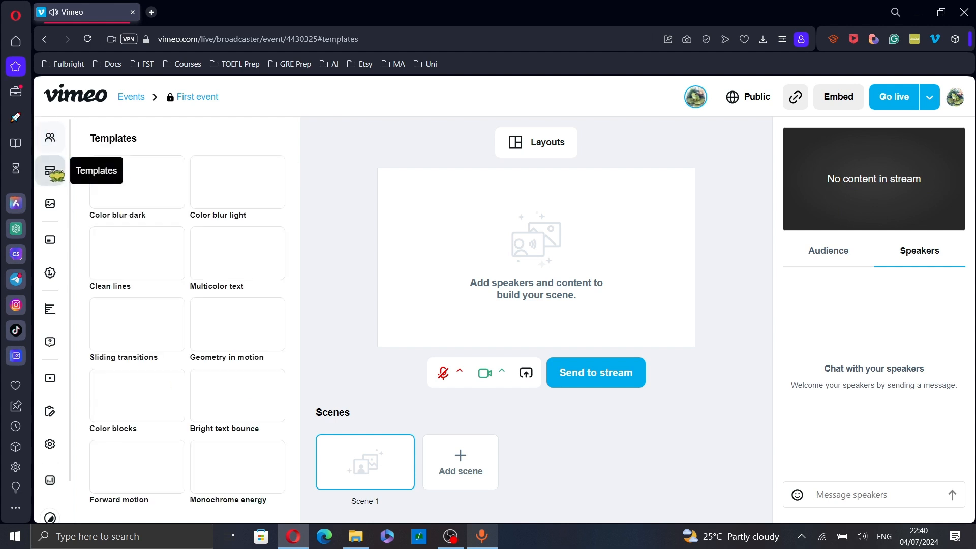
left_click(60, 205)
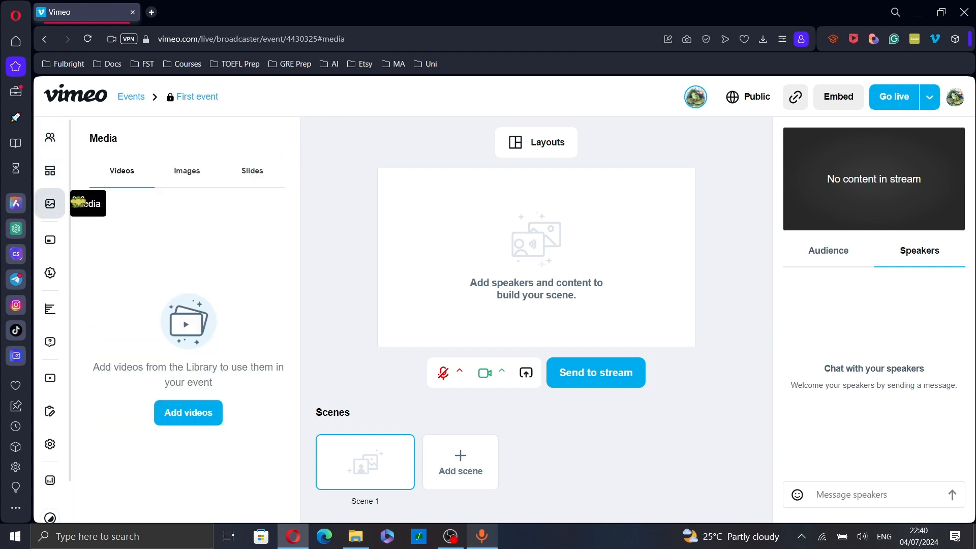
left_click(52, 239)
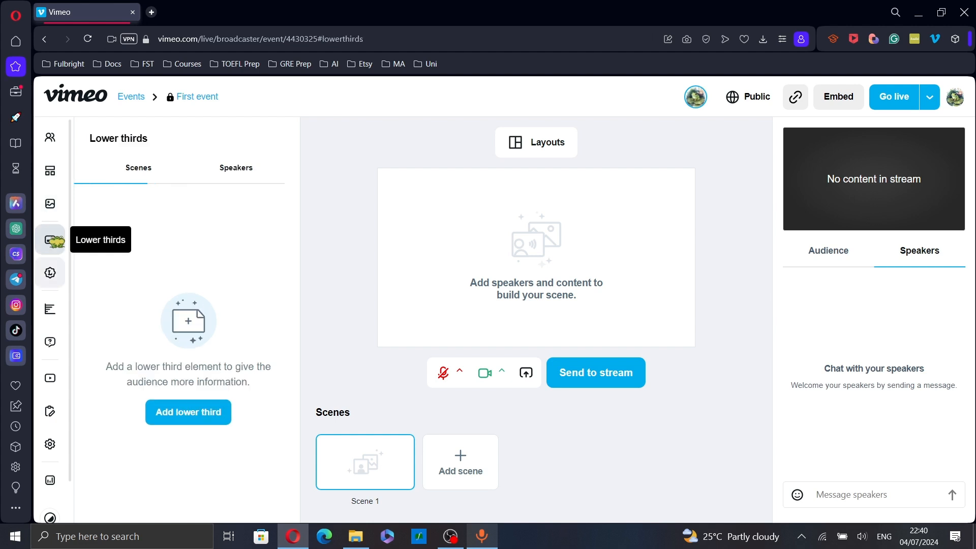
left_click(54, 311)
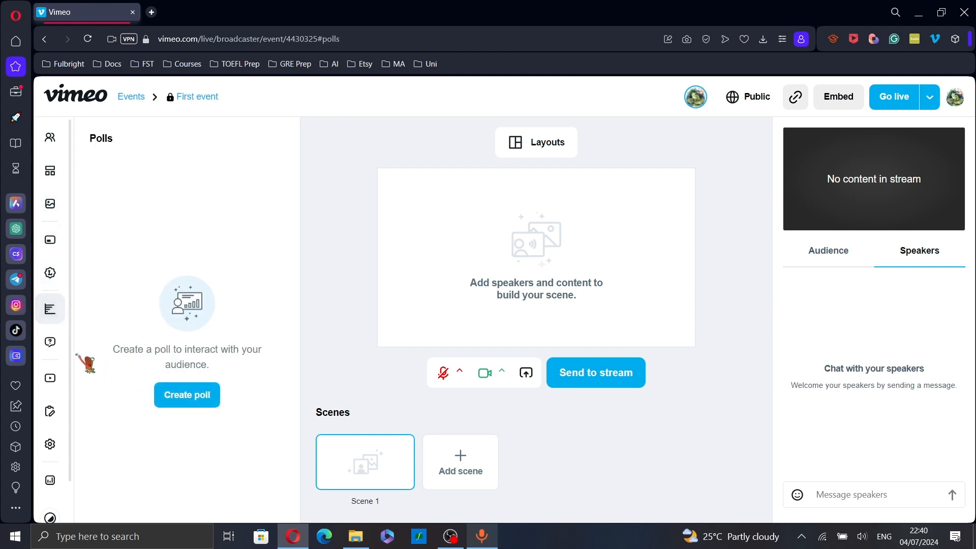
left_click(50, 341)
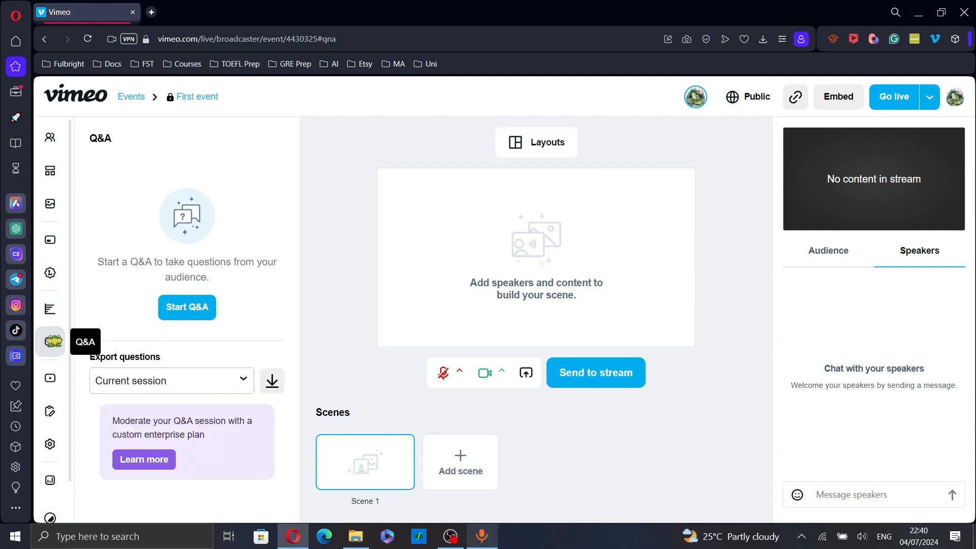
left_click(50, 378)
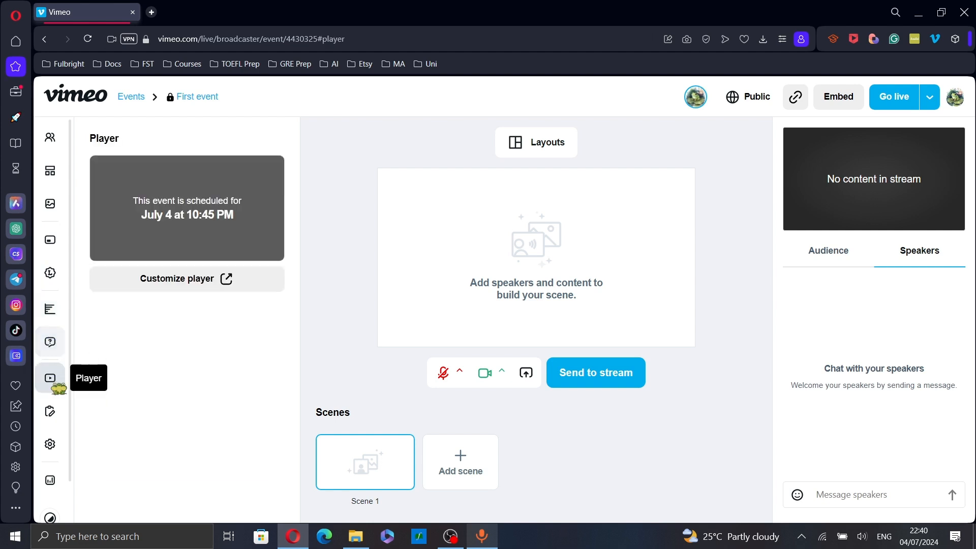
left_click(50, 411)
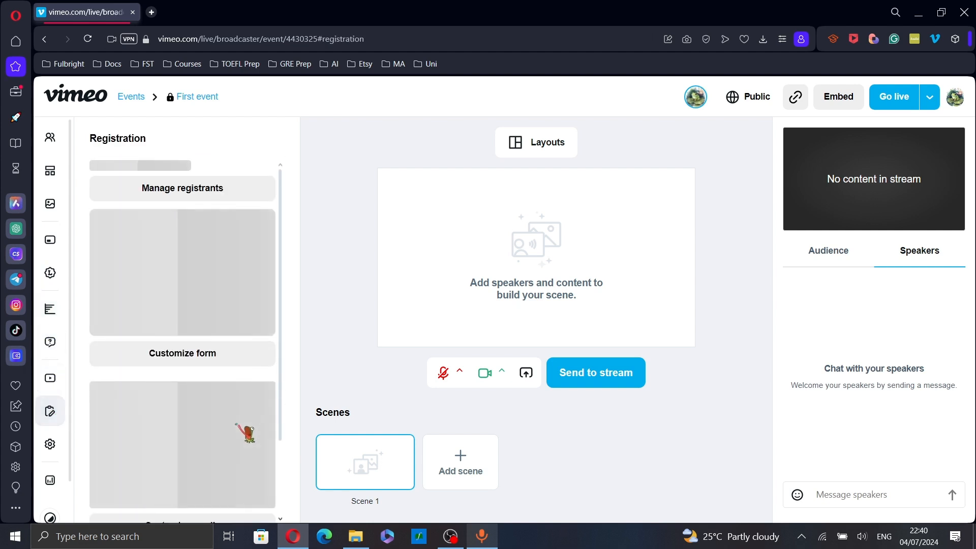
left_click(50, 454)
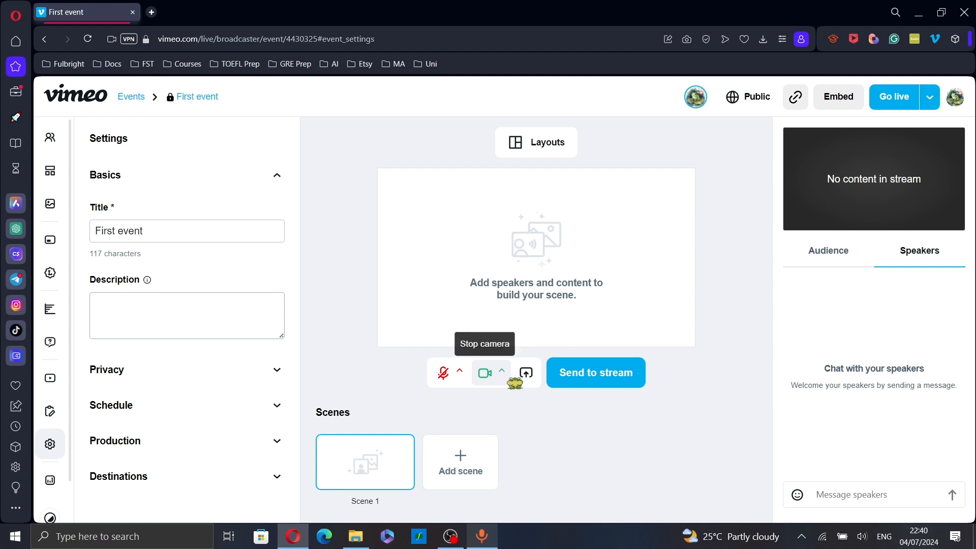
- Share the entire screen with the event studio
left_click(526, 377)
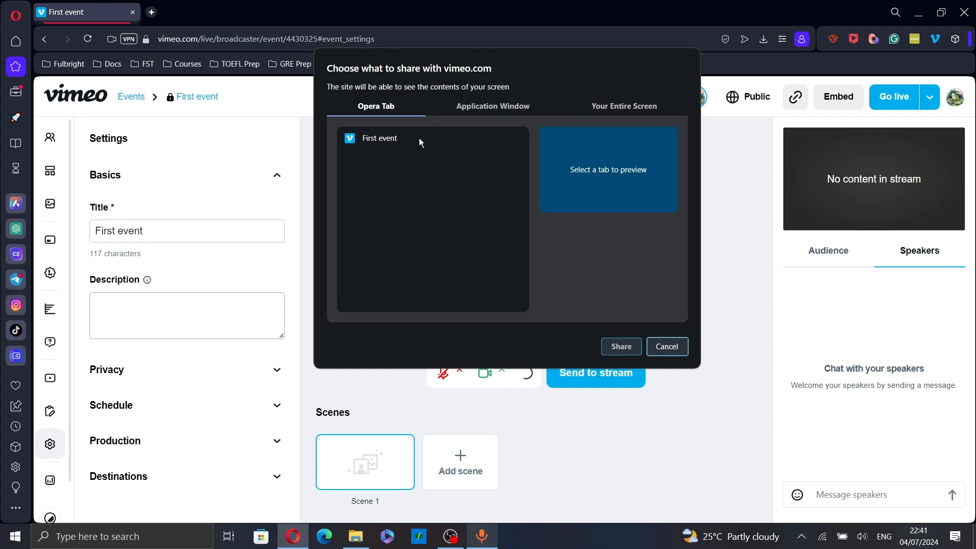
left_click(509, 107)
left_click(636, 109)
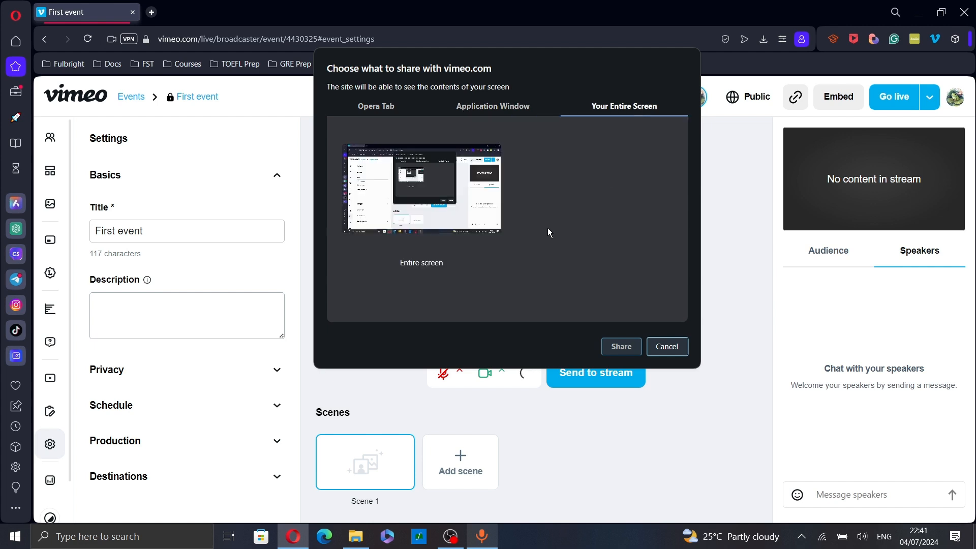
left_click(388, 221)
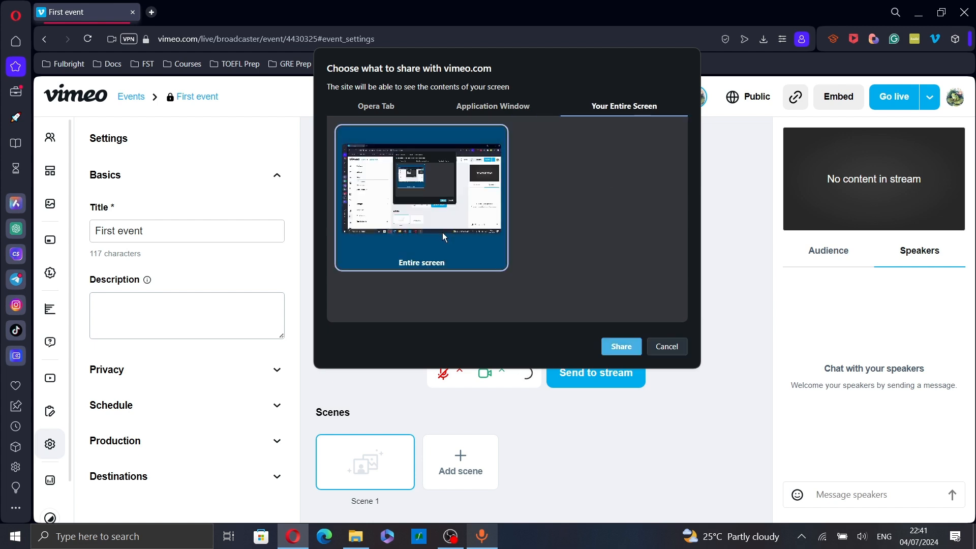
left_click(615, 347)
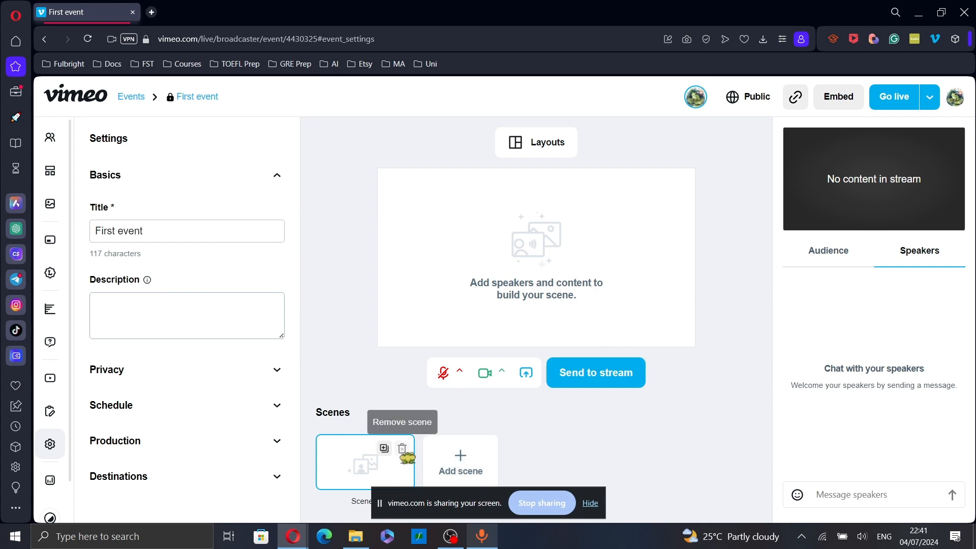
- Place the host speaker with the shared screen into Scene 1 and send the scene to the stream
left_click(63, 137)
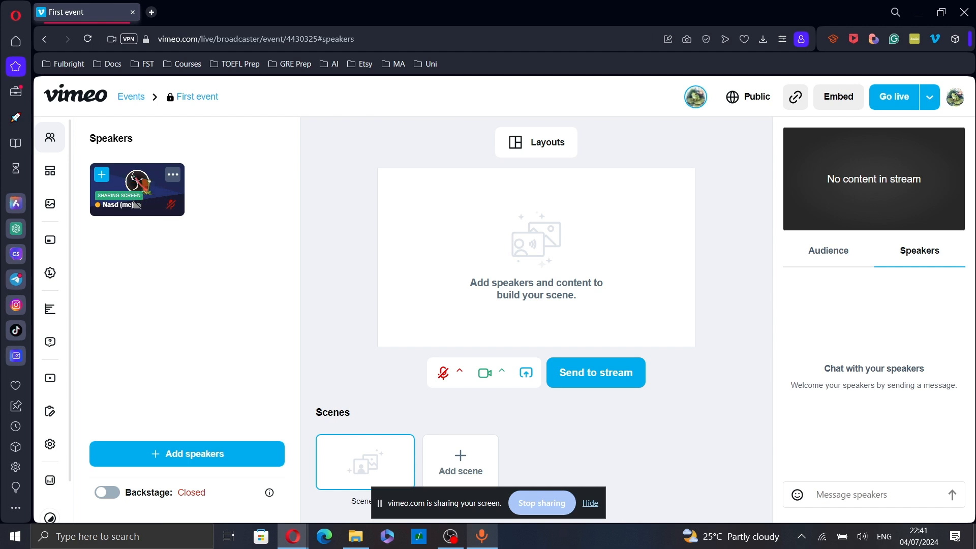
left_click_drag(140, 183, 543, 247)
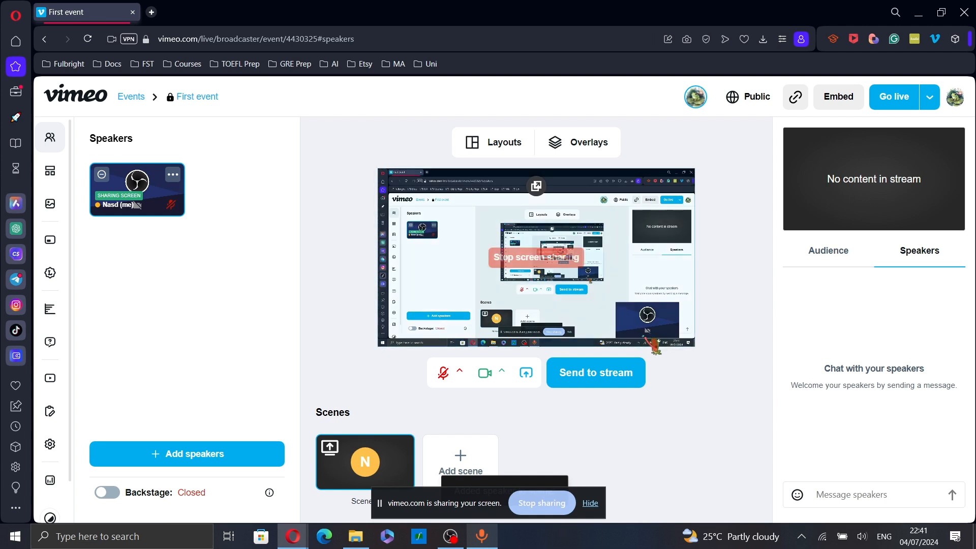
left_click(621, 384)
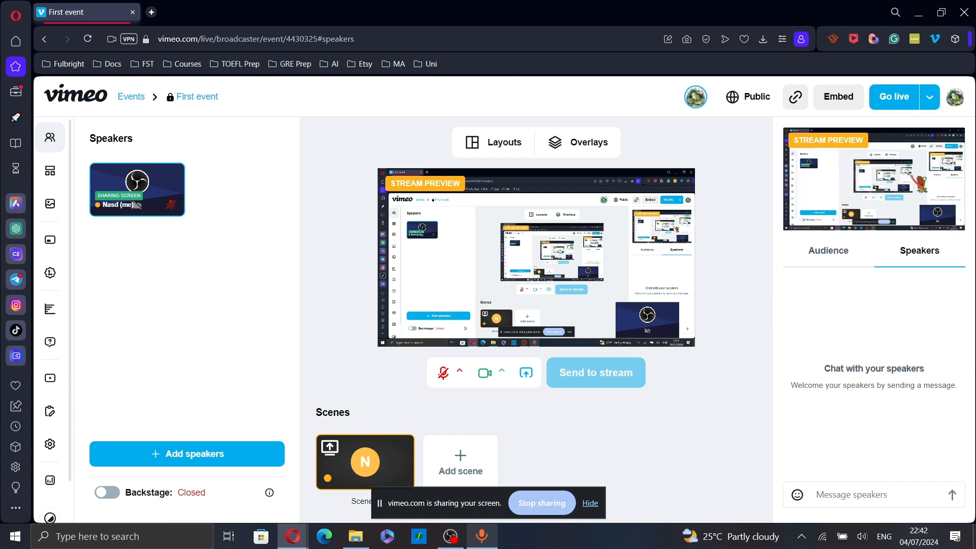
- Go live with the event, then stop the stream and end the event for the audience
left_click(908, 97)
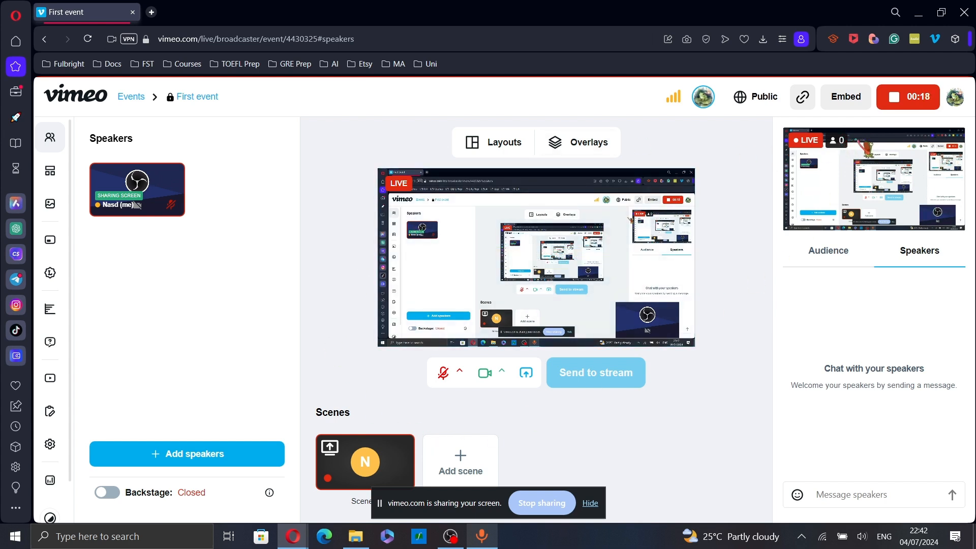
left_click(905, 100)
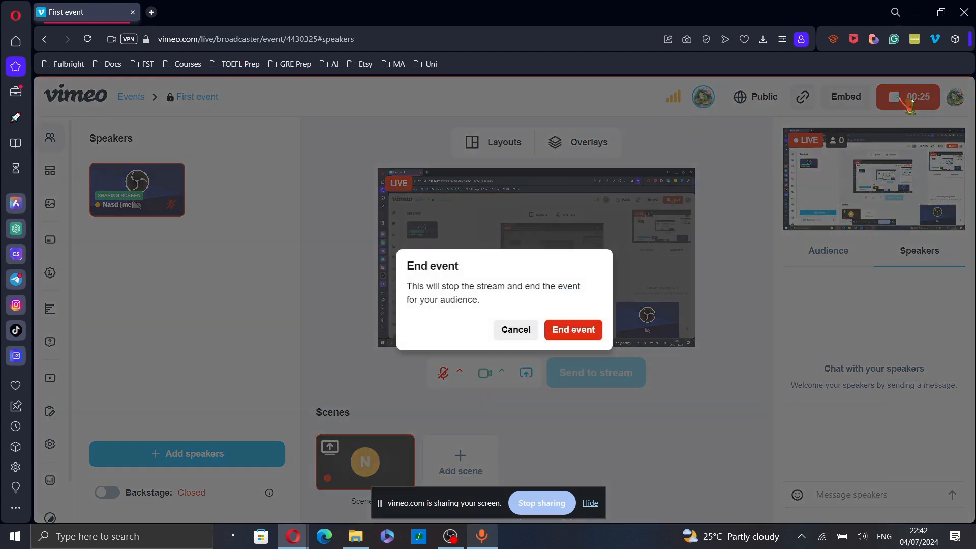
left_click(576, 331)
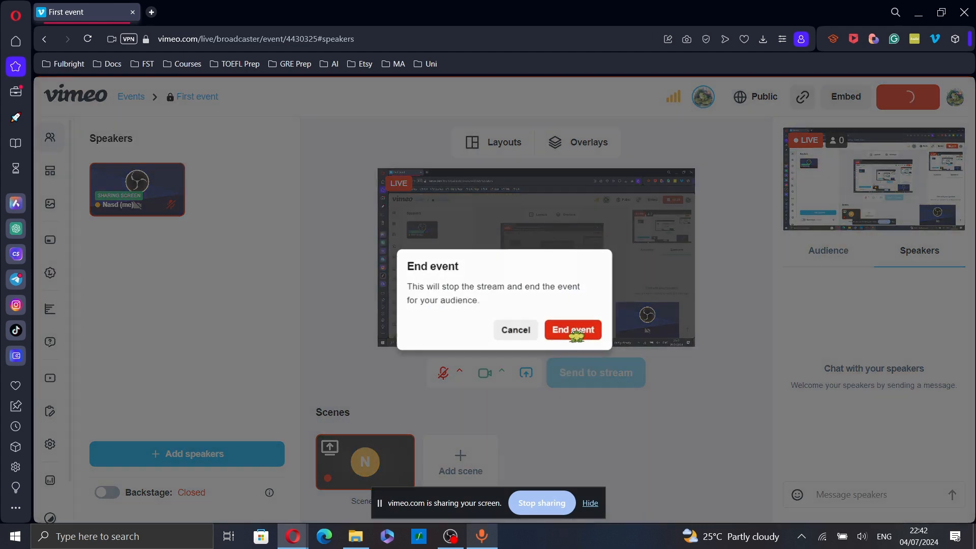